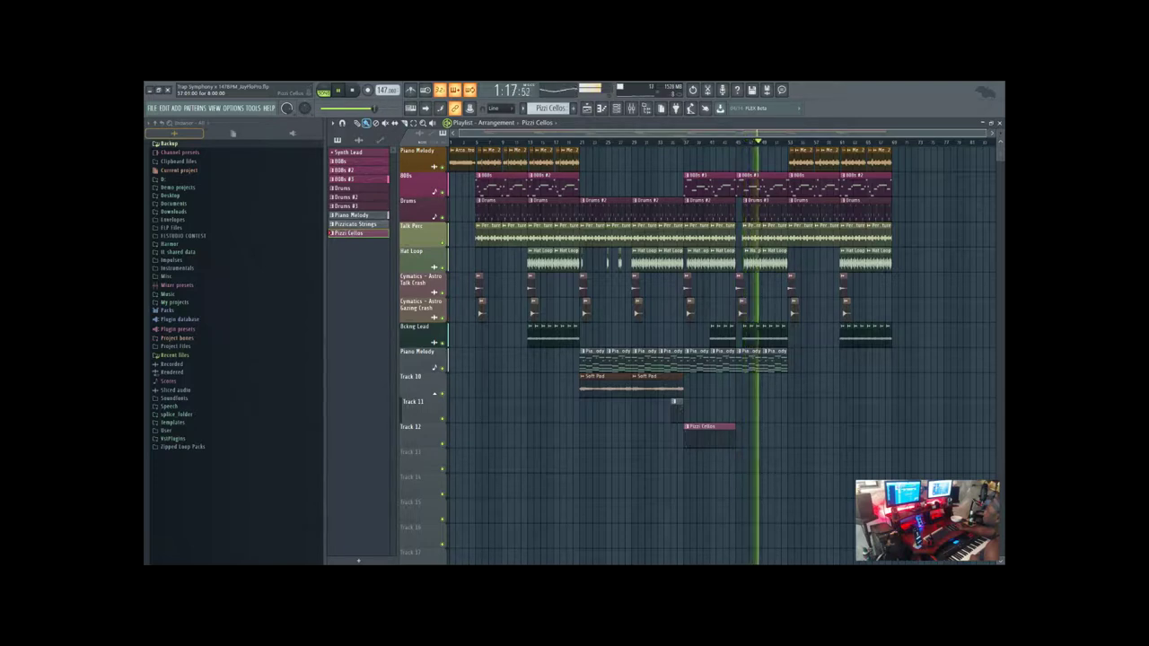
Inspect the Pizzi Cellos pattern in the piano roll and channel rack and return to the playlist.
{"action": "double_click", "coordinate": [709, 433]}
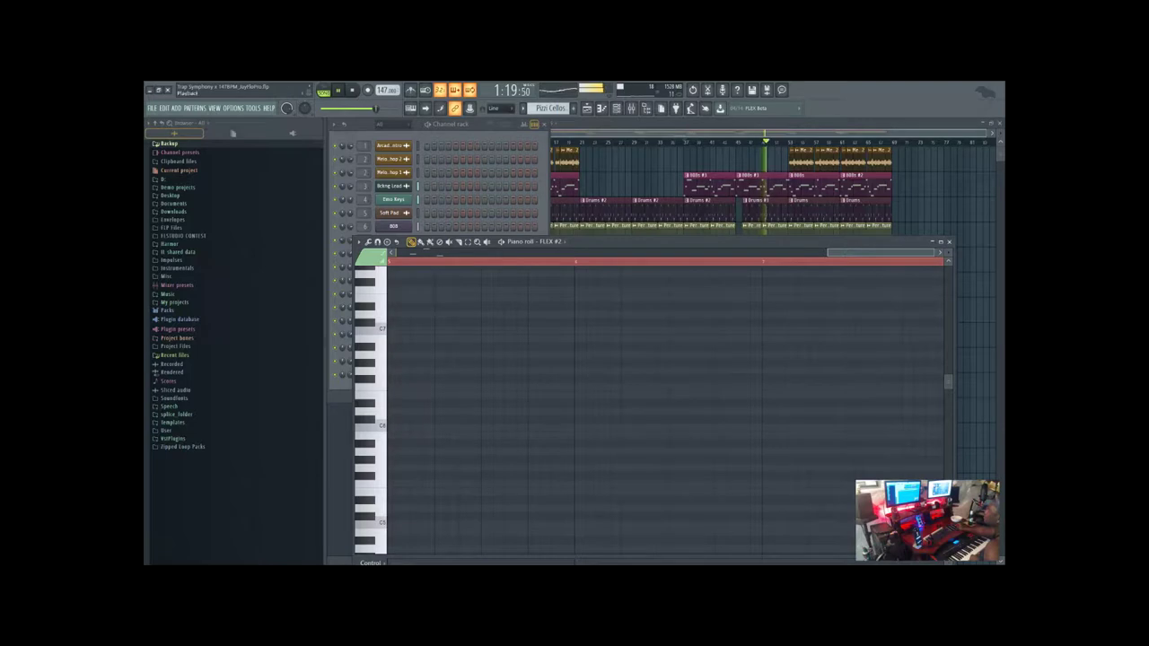
{"action": "key", "text": "F6"}
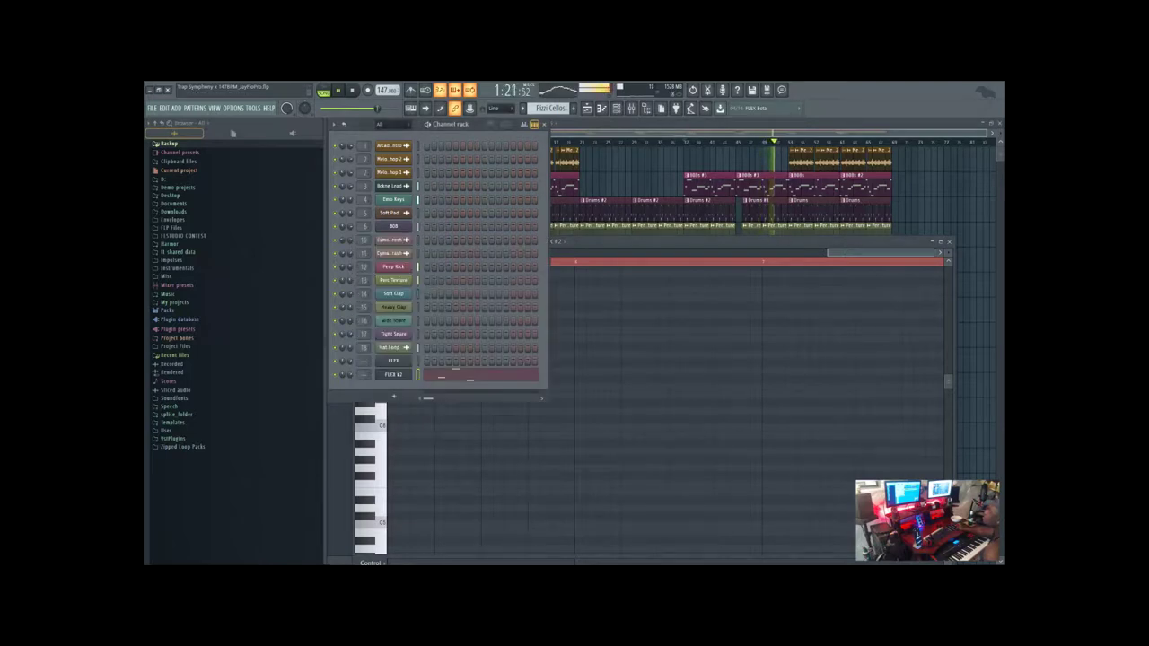
{"action": "key", "text": "F5"}
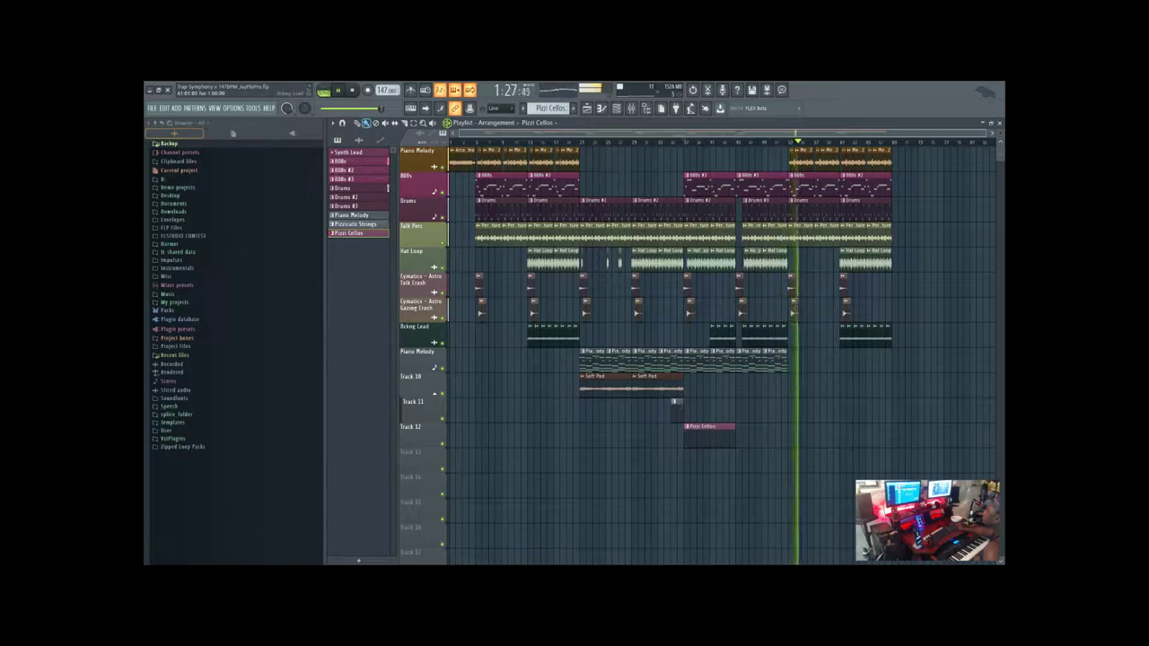
Mute the Bckng Lead track and restart playback shortly before the Pizzi Cellos clip.
{"action": "left_click", "coordinate": [442, 343]}
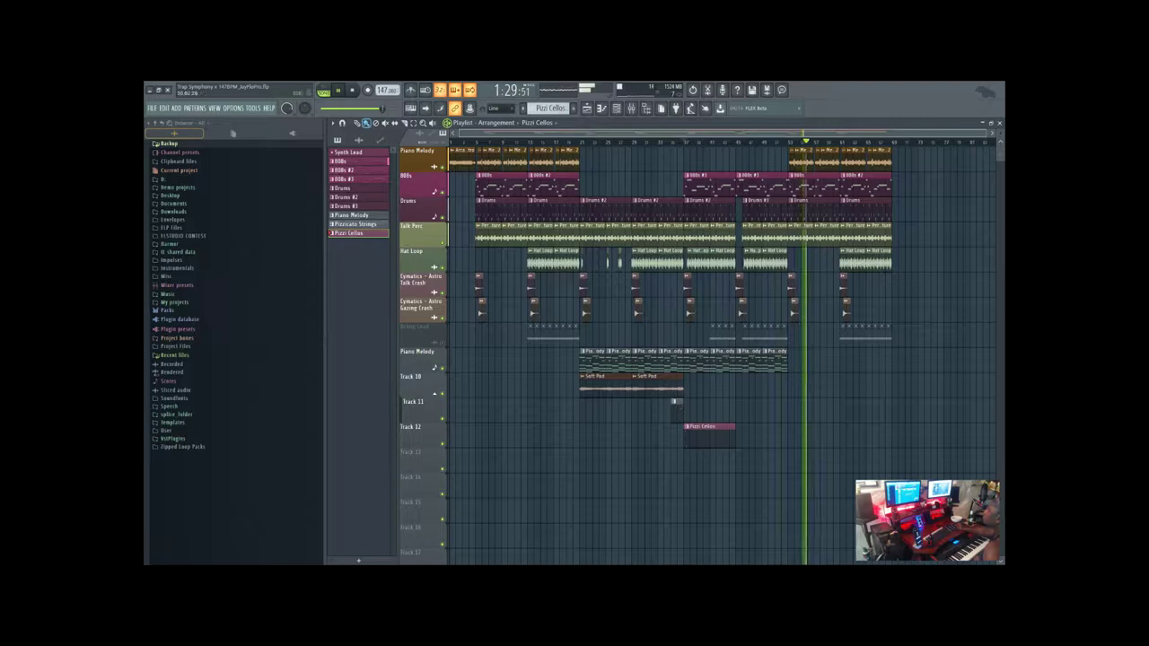
{"action": "left_click", "coordinate": [657, 141]}
Open the Pizzi Cellos pattern's FLEX #2 piano roll, bring its first notes into view and enlarge the visible area by moving the window up.
{"action": "double_click", "coordinate": [716, 438]}
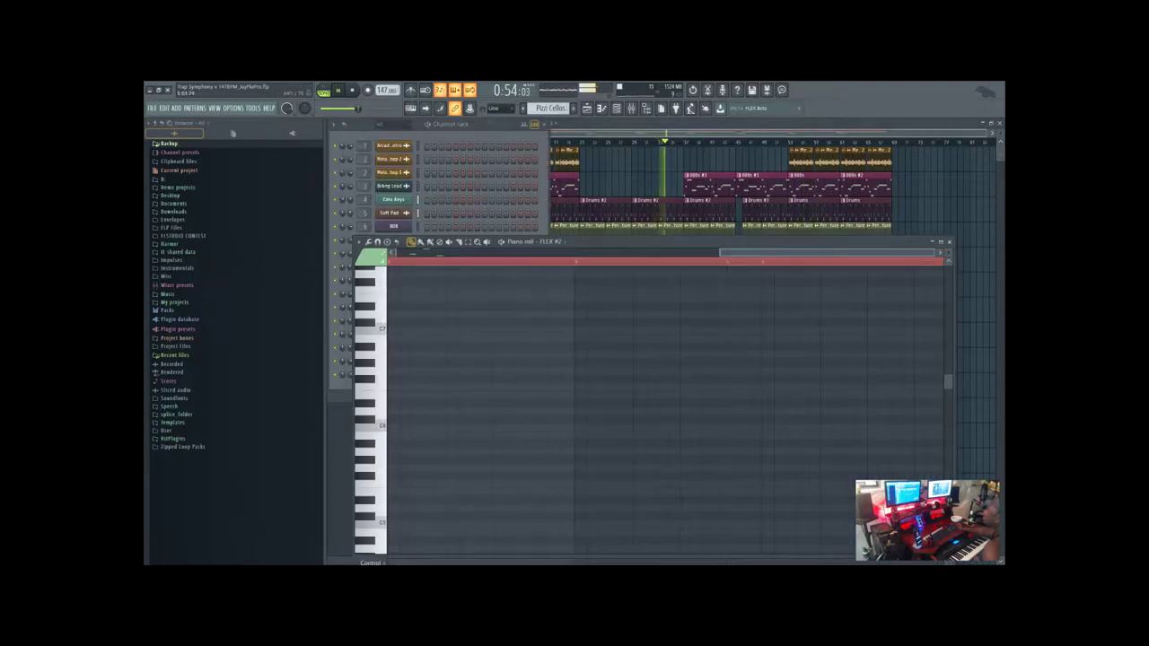
{"action": "key", "text": "F6"}
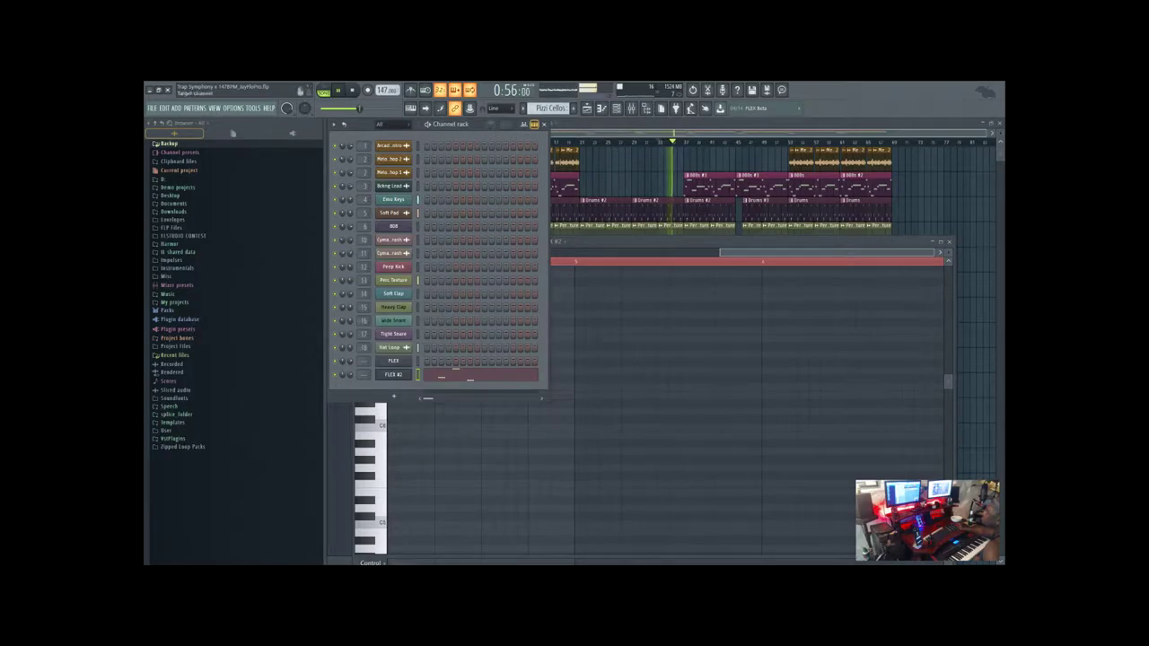
{"action": "key", "text": "F7"}
{"action": "scroll", "coordinate": [646, 404], "scroll_direction": "down", "scroll_amount": 12}
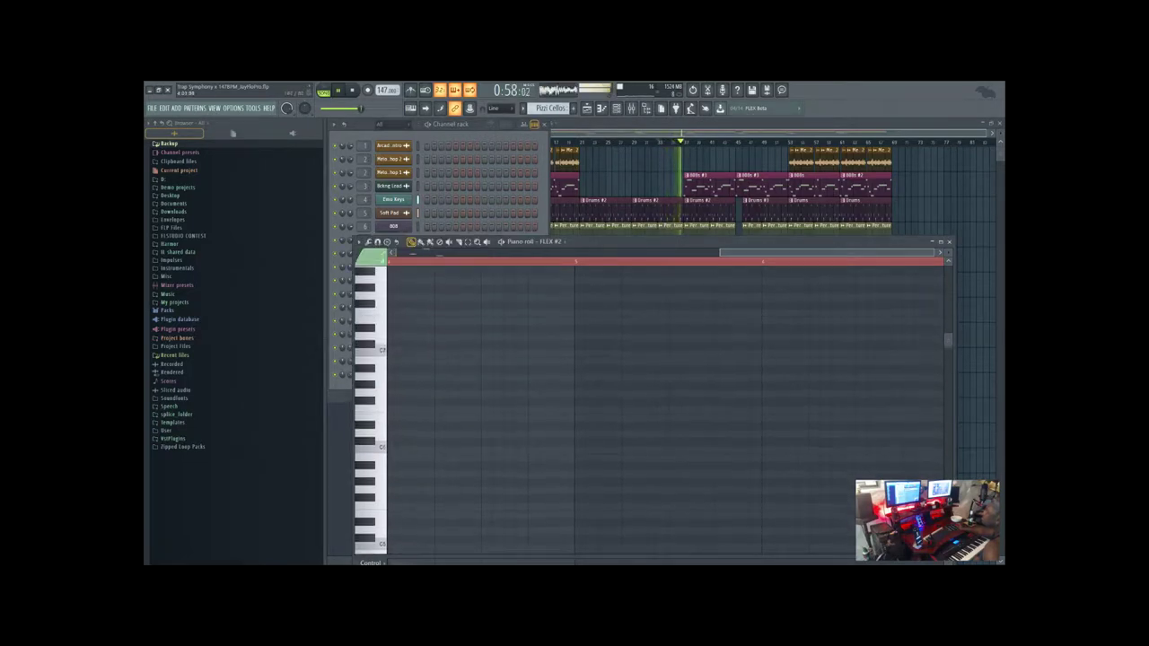
{"action": "scroll", "coordinate": [647, 404], "scroll_direction": "up", "scroll_amount": 4}
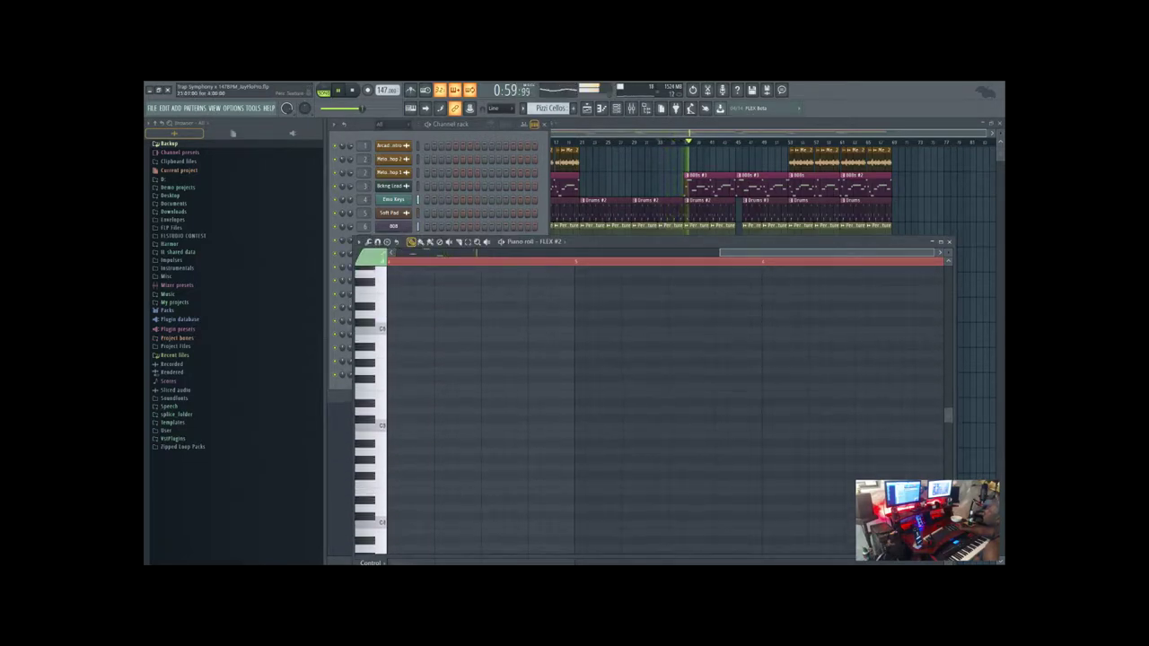
{"action": "scroll", "coordinate": [664, 404], "scroll_direction": "left", "scroll_amount": 3}
{"action": "scroll", "coordinate": [664, 404], "scroll_direction": "down", "scroll_amount": 4}
{"action": "scroll", "coordinate": [664, 404], "scroll_direction": "up", "scroll_amount": 7}
{"action": "left_click_drag", "start_coordinate": [682, 241], "coordinate": [696, 152]}
{"action": "key", "text": "space"}
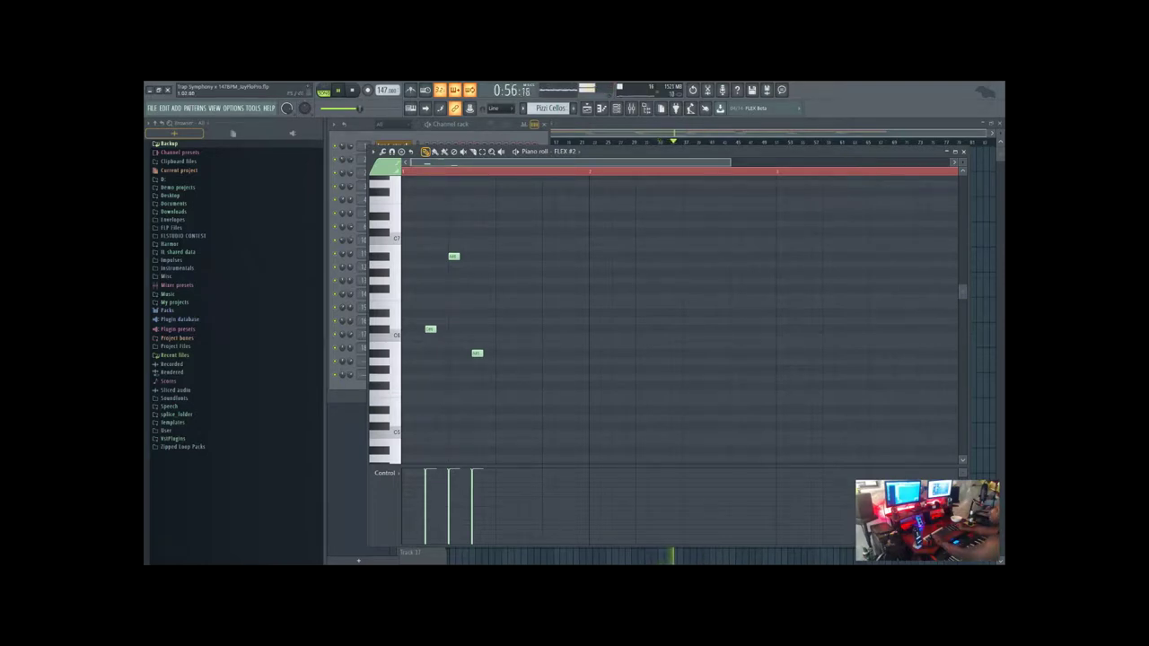
Replay the passage leading into the Pizzi Cellos clip and review the pattern's FLEX #2 notes from the start.
{"action": "key", "text": "F5"}
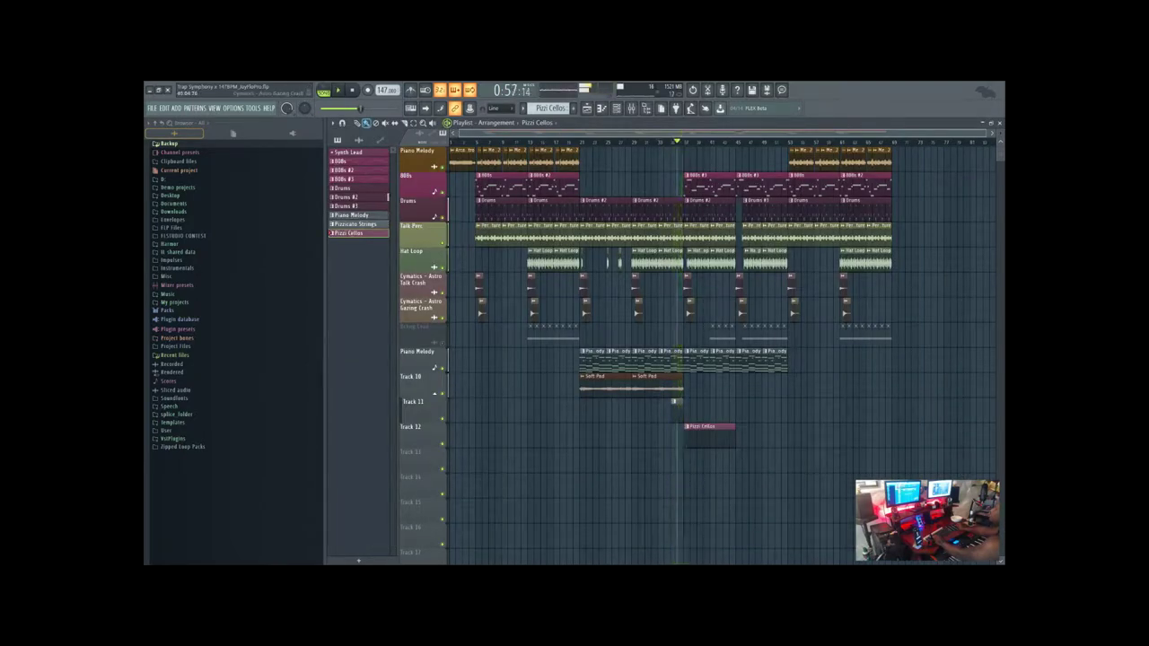
{"action": "key", "text": "F7"}
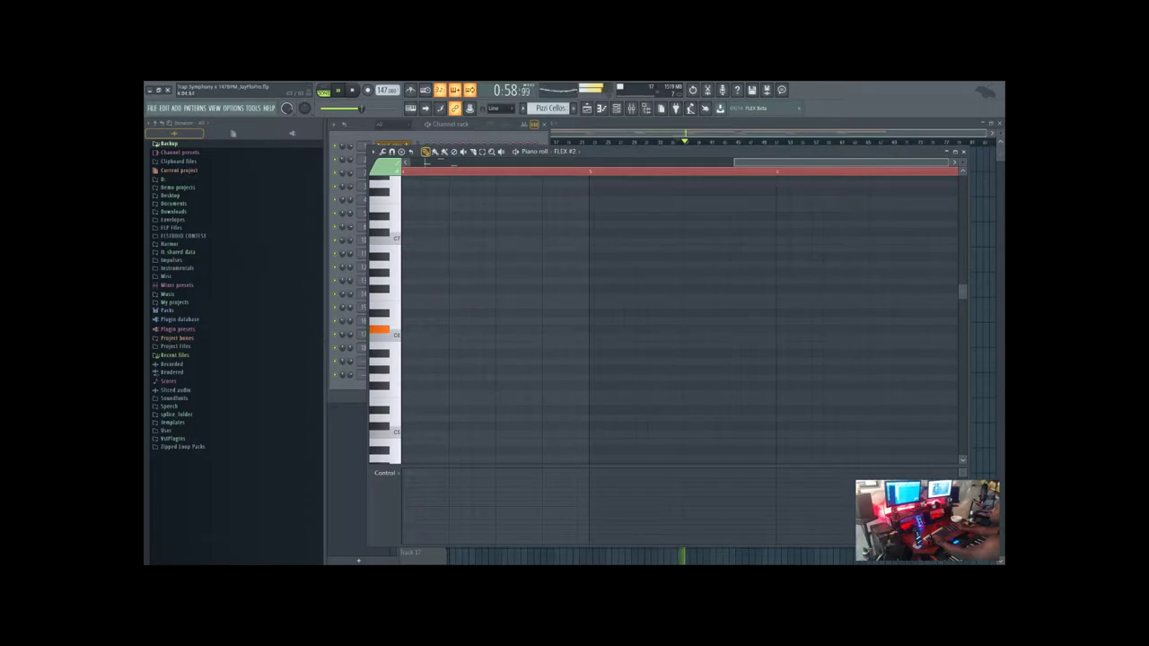
{"action": "left_click_drag", "start_coordinate": [771, 162], "coordinate": [445, 162]}
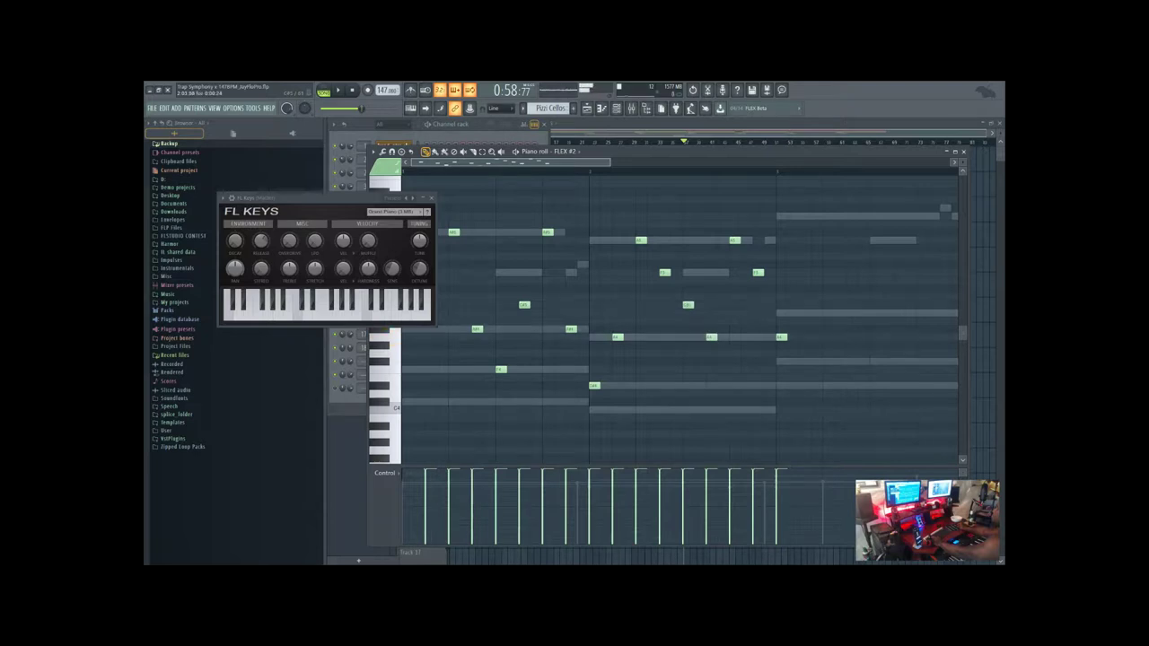
{"action": "scroll", "coordinate": [694, 335], "scroll_direction": "right", "scroll_amount": 2}
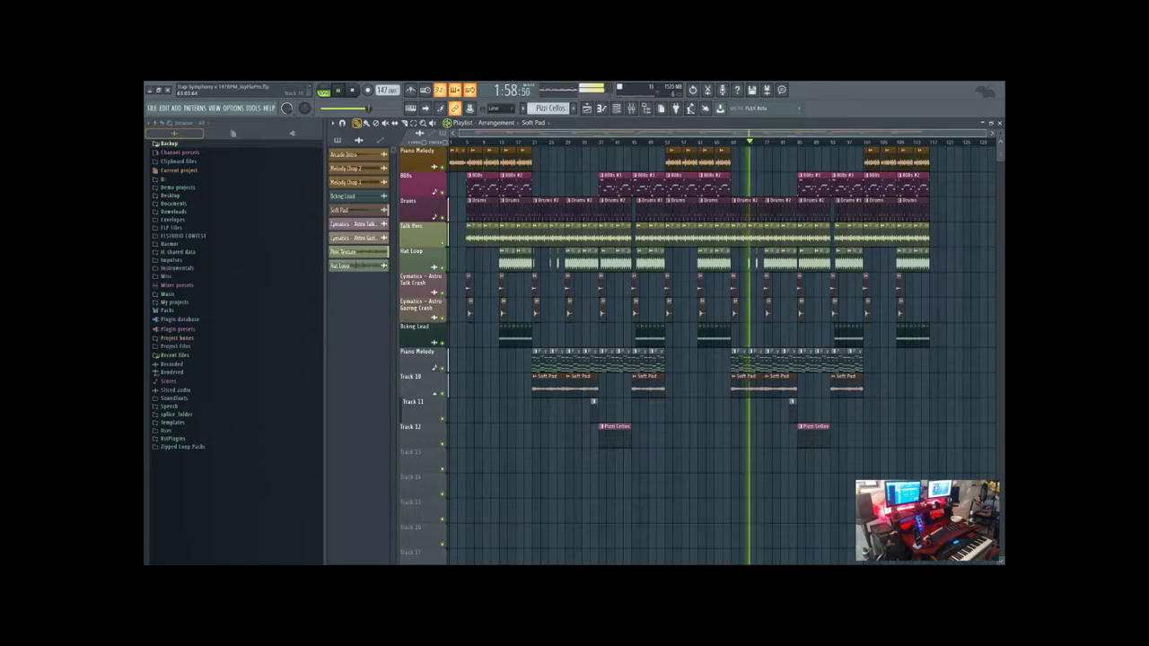
Delete the first Soft Pad clip from each of the two repeated sections on Track 10.
{"action": "right_click", "coordinate": [747, 385]}
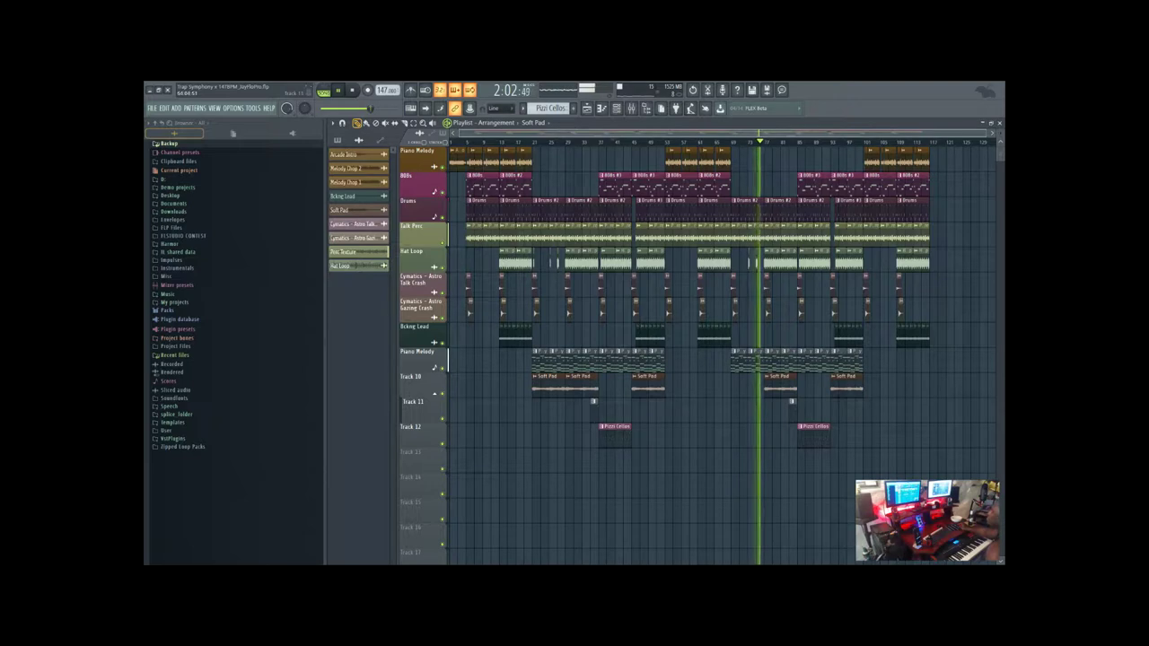
{"action": "right_click", "coordinate": [549, 384]}
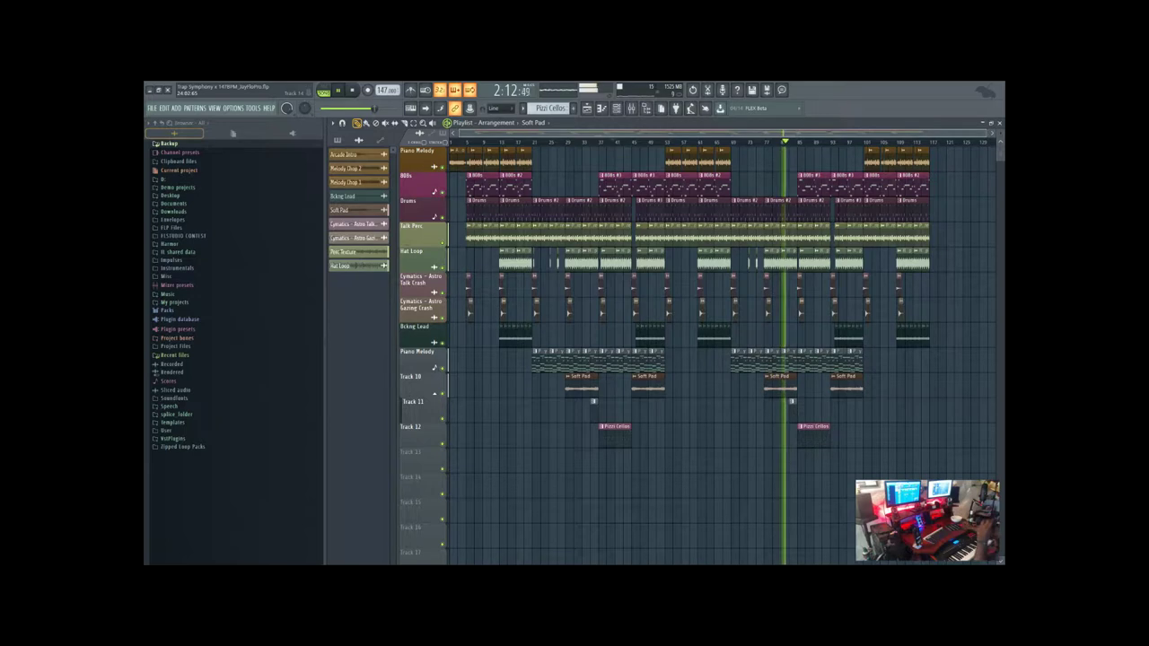
Bring the FLEX #2 instrument window with the Cellos Pizzicato preset over the playlist.
{"action": "left_click_drag", "start_coordinate": [1140, 184], "coordinate": [593, 168]}
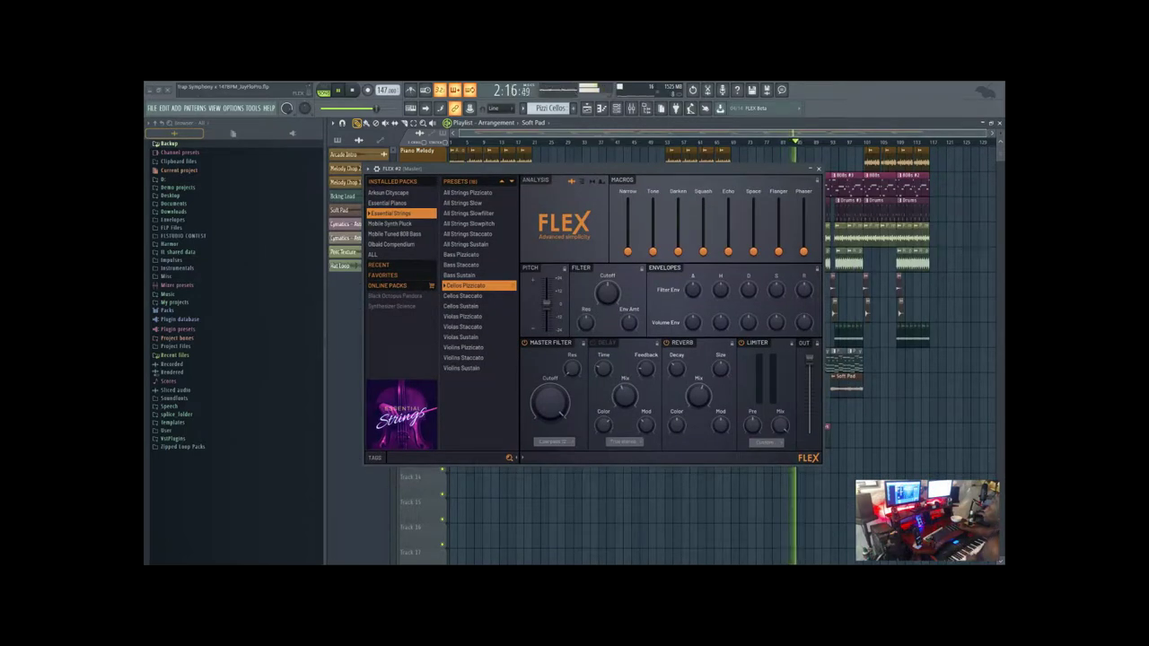
{"action": "left_click_drag", "start_coordinate": [471, 169], "coordinate": [481, 175]}
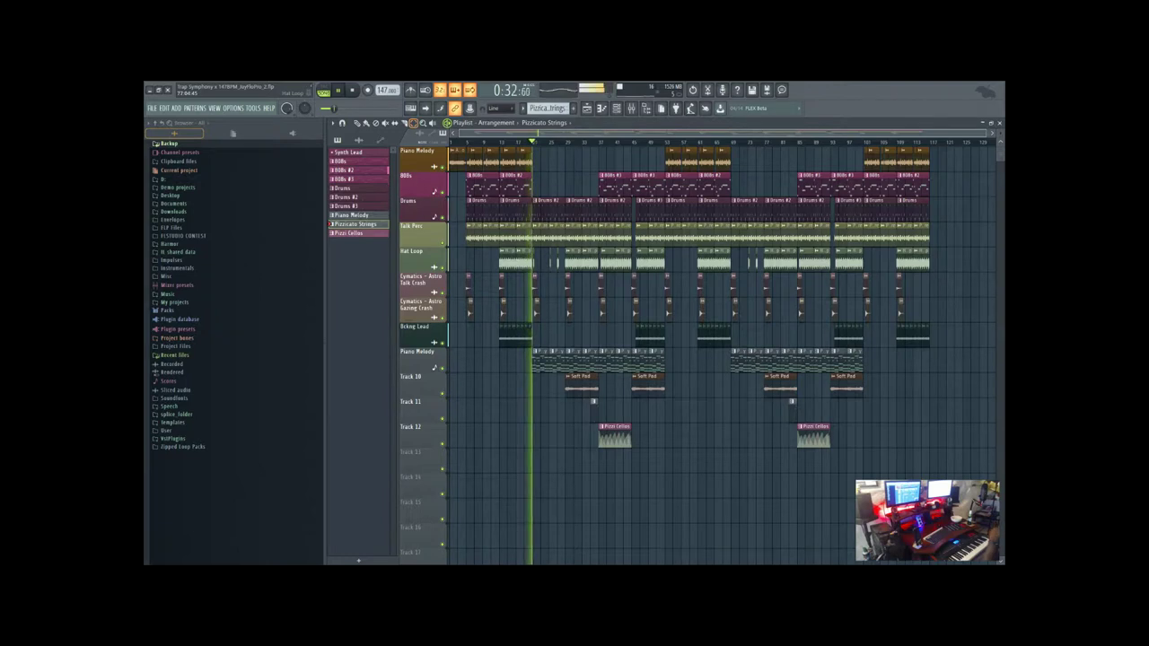
Audition samples from the Tattletale Vox Pack's Short folder and close the Mine sample's channel settings.
{"action": "left_click", "coordinate": [166, 396]}
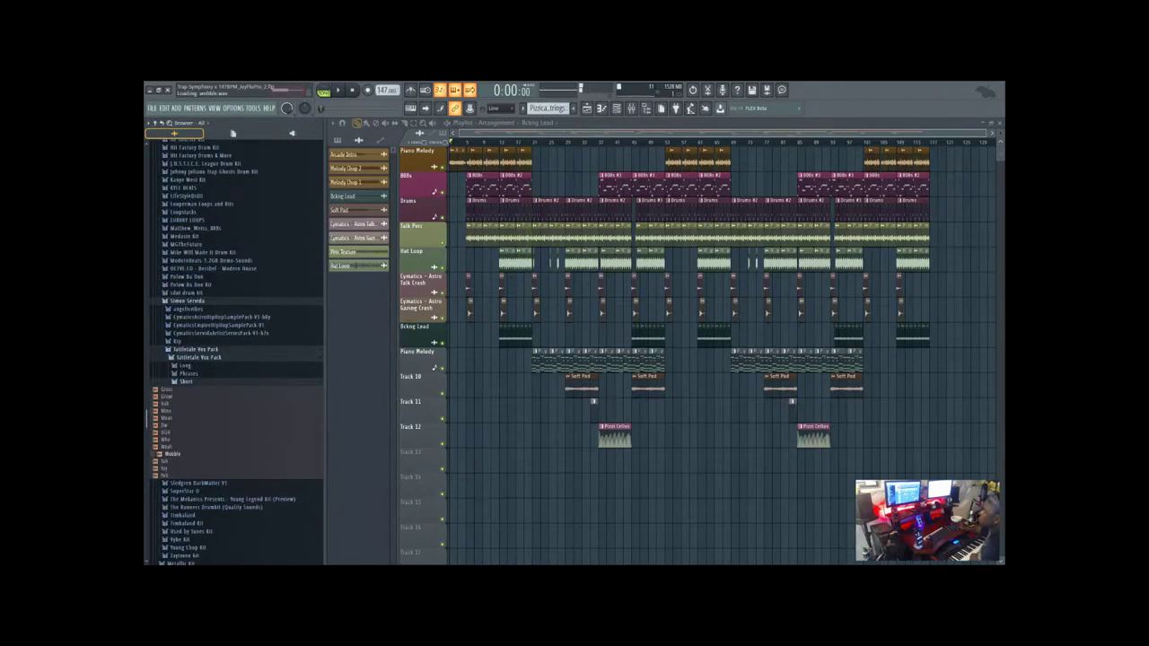
{"action": "key", "text": "Down"}
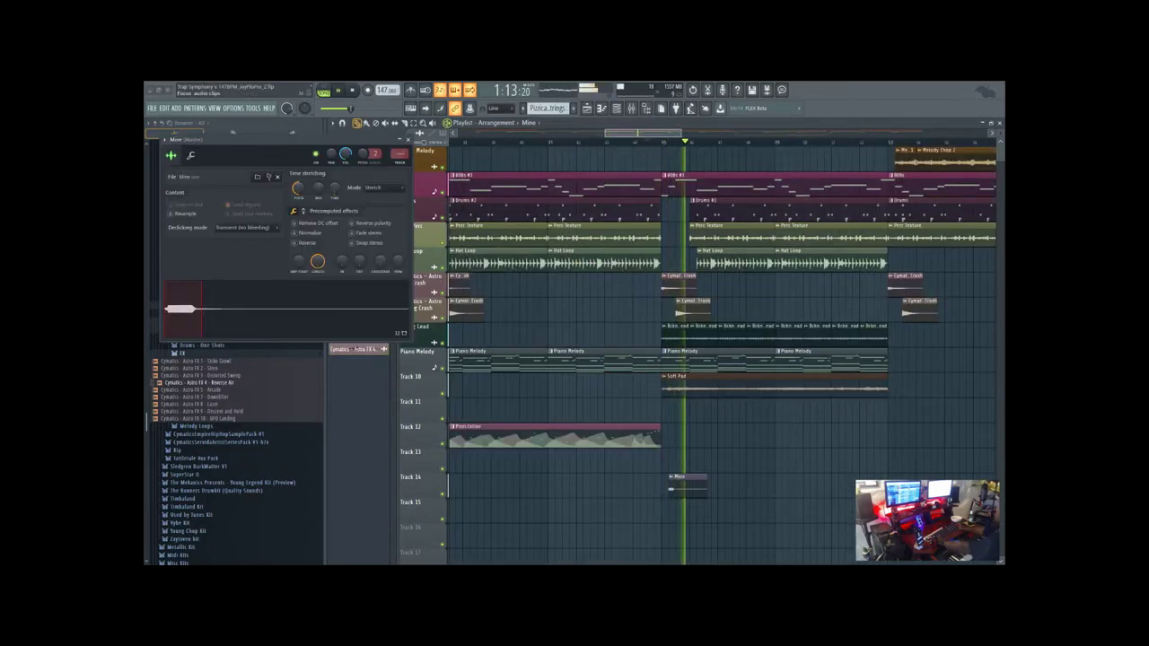
{"action": "left_click", "coordinate": [408, 140]}
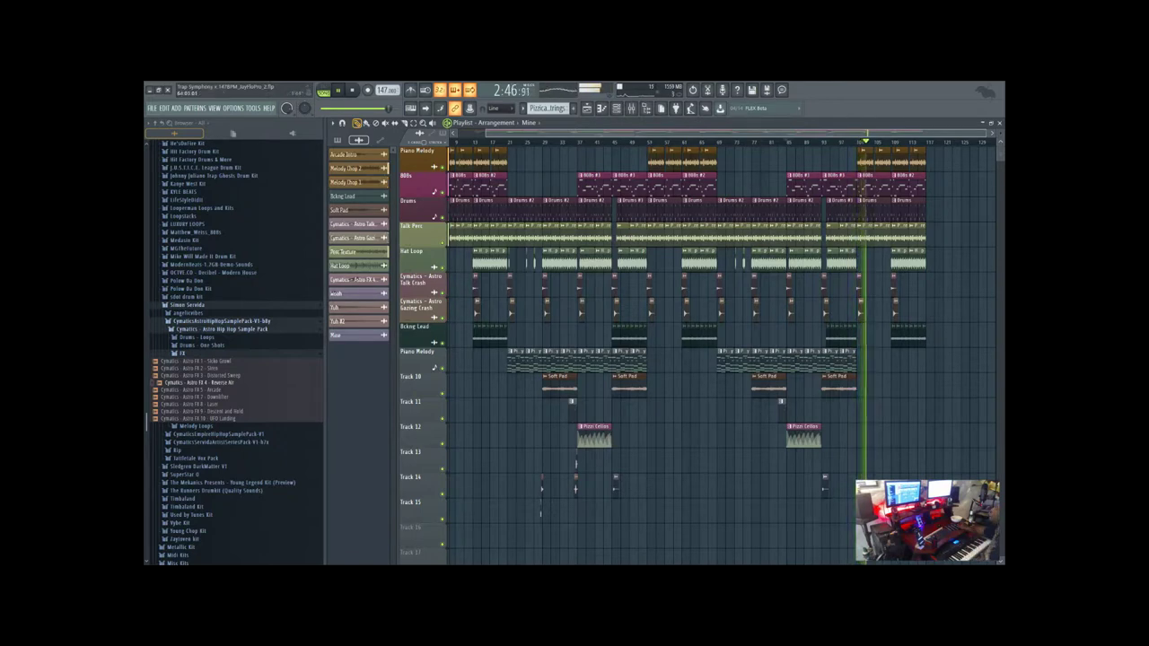
Duplicate the arrangement's last section, covering all clips from Piano Melody through Bckng Lead, directly after itself and clear the selection.
{"action": "scroll", "coordinate": [722, 350], "scroll_direction": "down", "scroll_amount": 1}
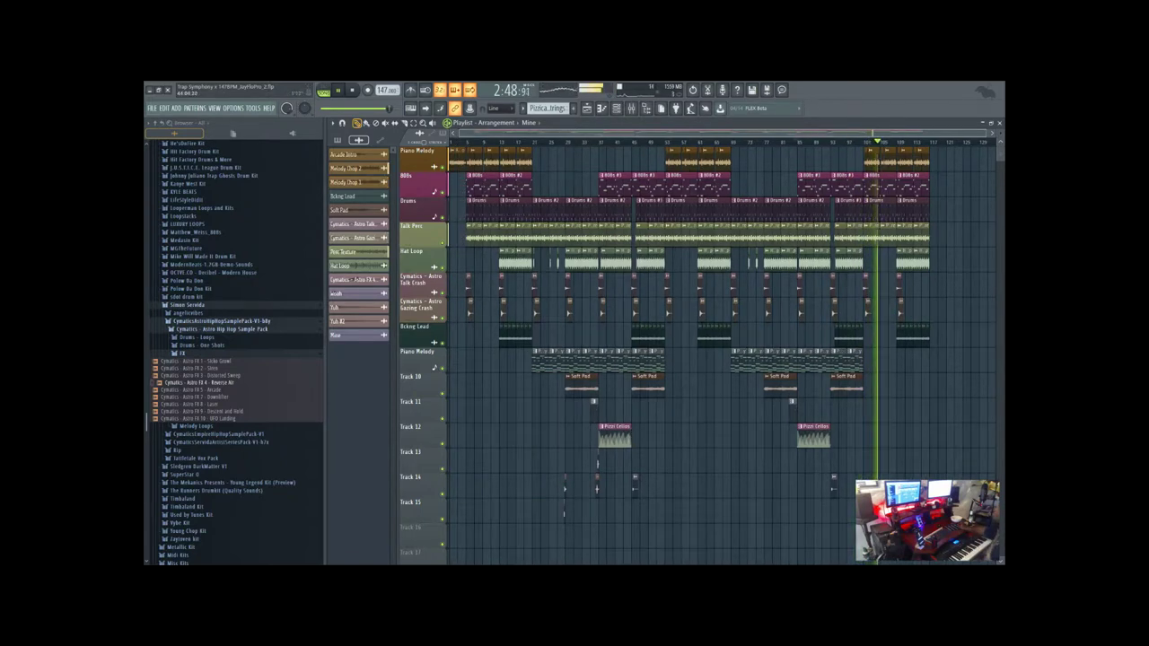
{"action": "scroll", "coordinate": [626, 262], "scroll_direction": "right", "scroll_amount": 5}
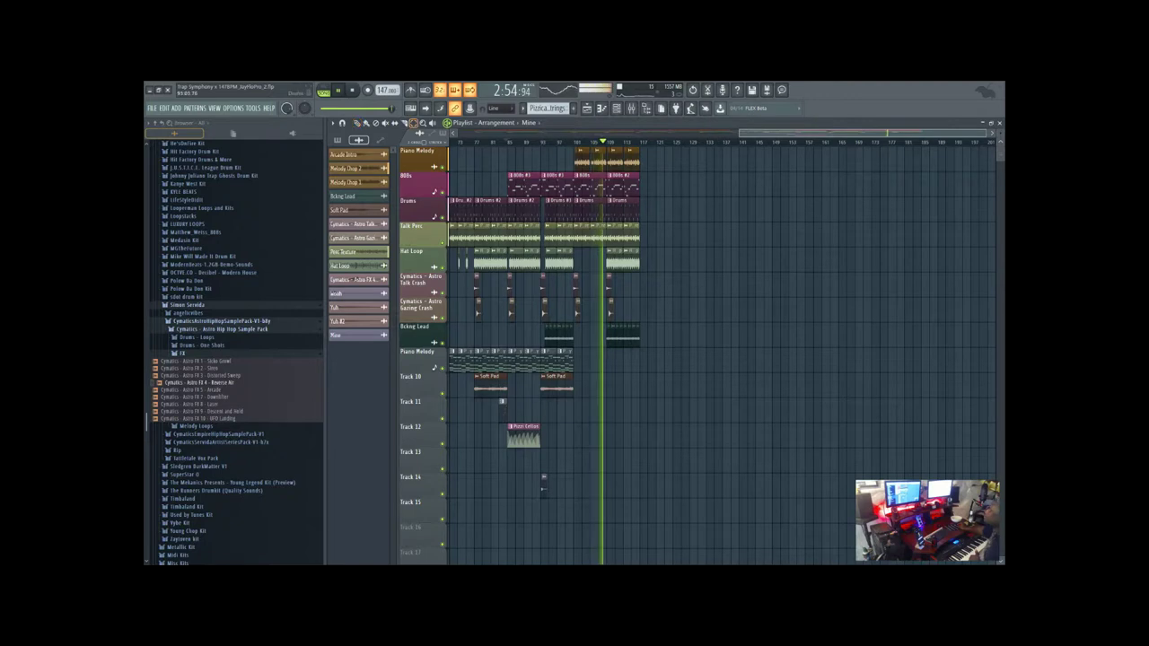
{"action": "left_click_drag", "start_coordinate": [545, 173], "coordinate": [572, 396]}
{"action": "left_click_drag", "start_coordinate": [609, 148], "coordinate": [643, 370]}
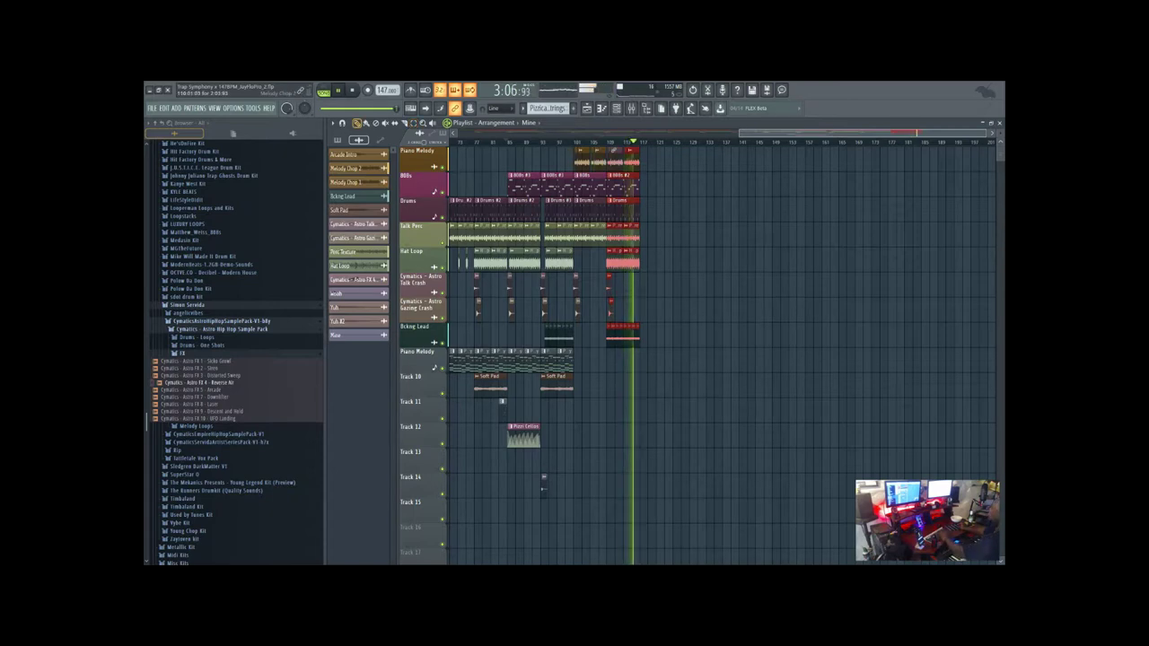
{"action": "key", "text": "ctrl+b"}
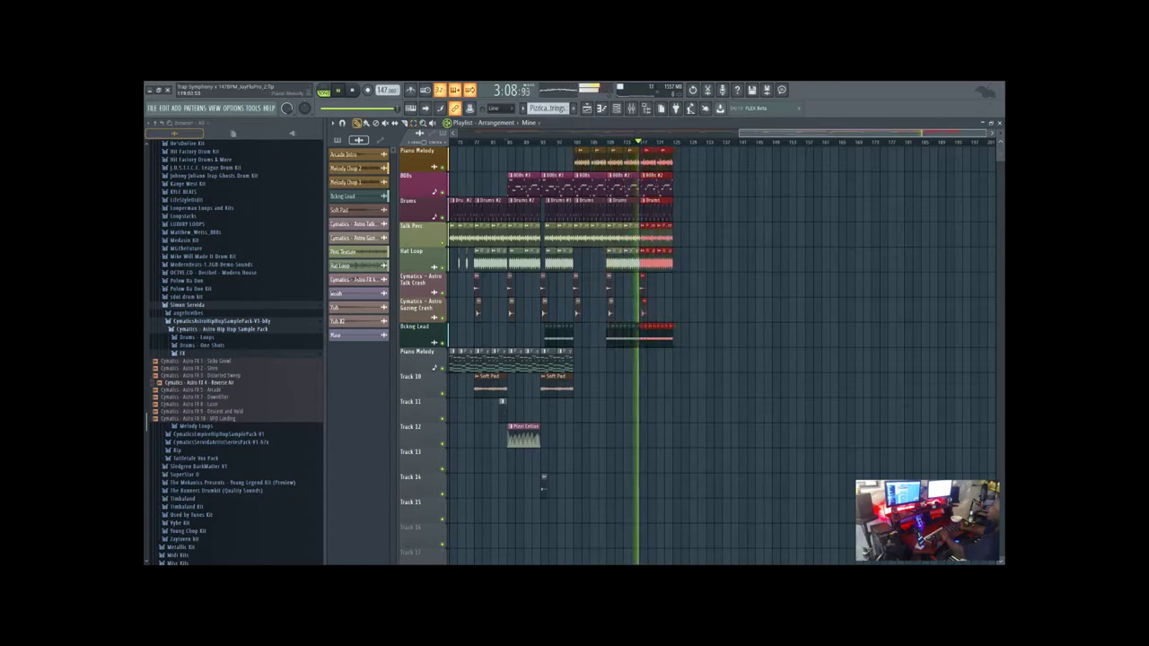
{"action": "key", "text": "ctrl+d"}
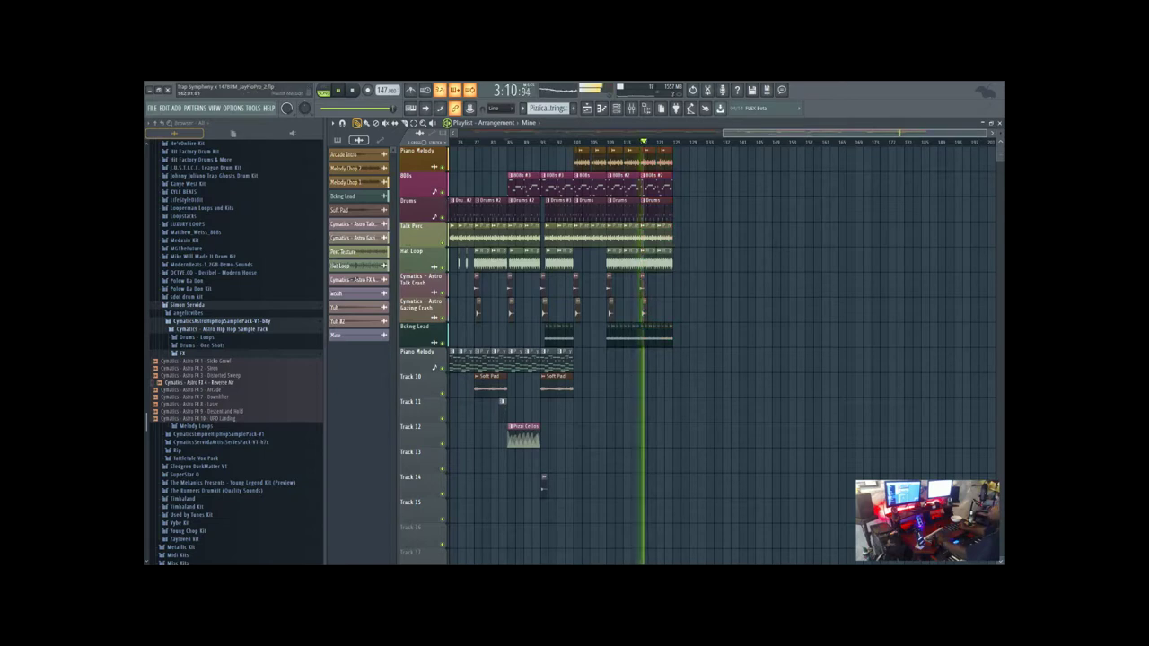
{"action": "left_click_drag", "start_coordinate": [808, 133], "coordinate": [756, 133]}
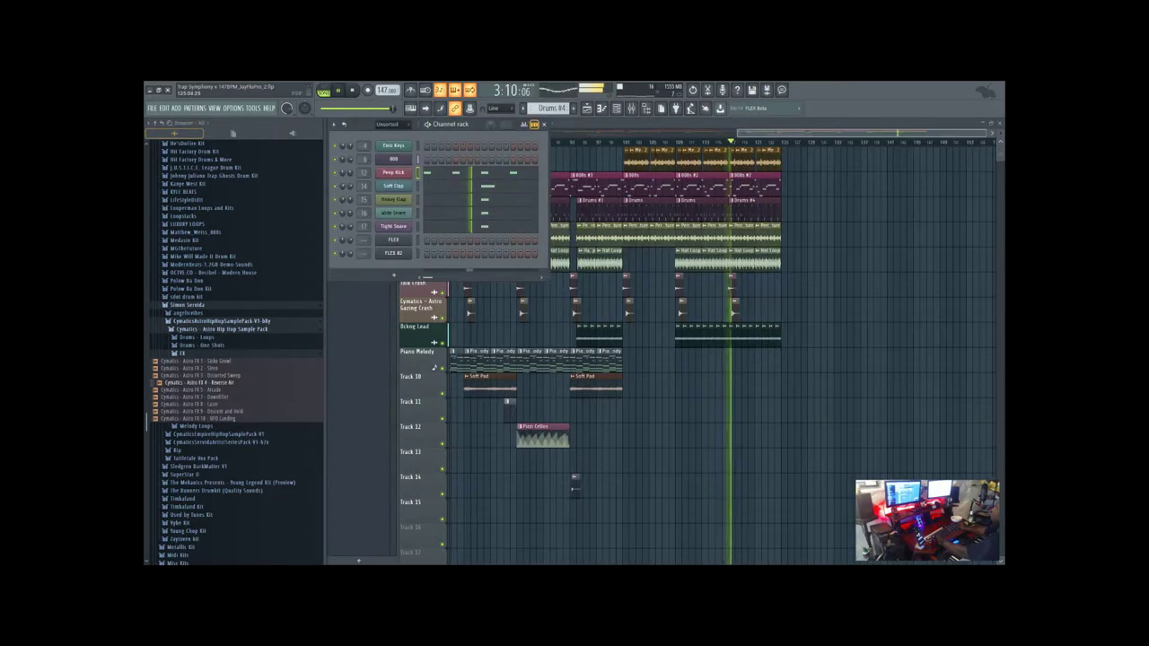
Duplicate the selected closing section, including its Pizzi Cellos clip on Track 12, directly after itself and clear the selection.
{"action": "key", "text": "F6"}
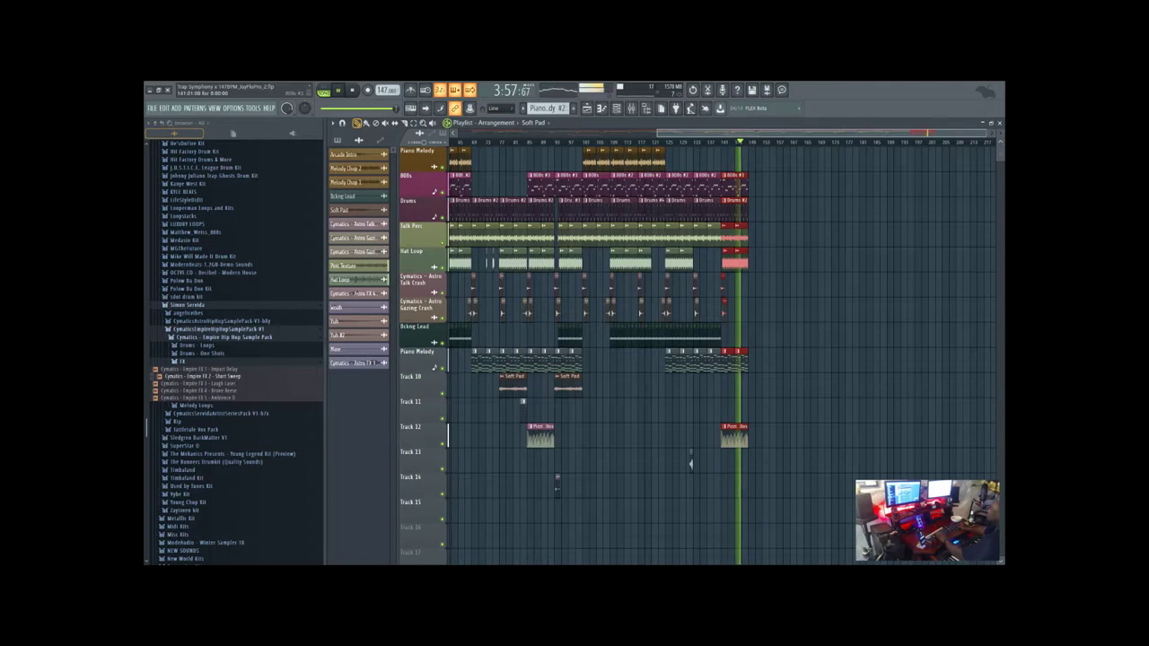
{"action": "key", "text": "ctrl+b"}
{"action": "key", "text": "ctrl+d"}
{"action": "scroll", "coordinate": [718, 350], "scroll_direction": "up", "scroll_amount": 2}
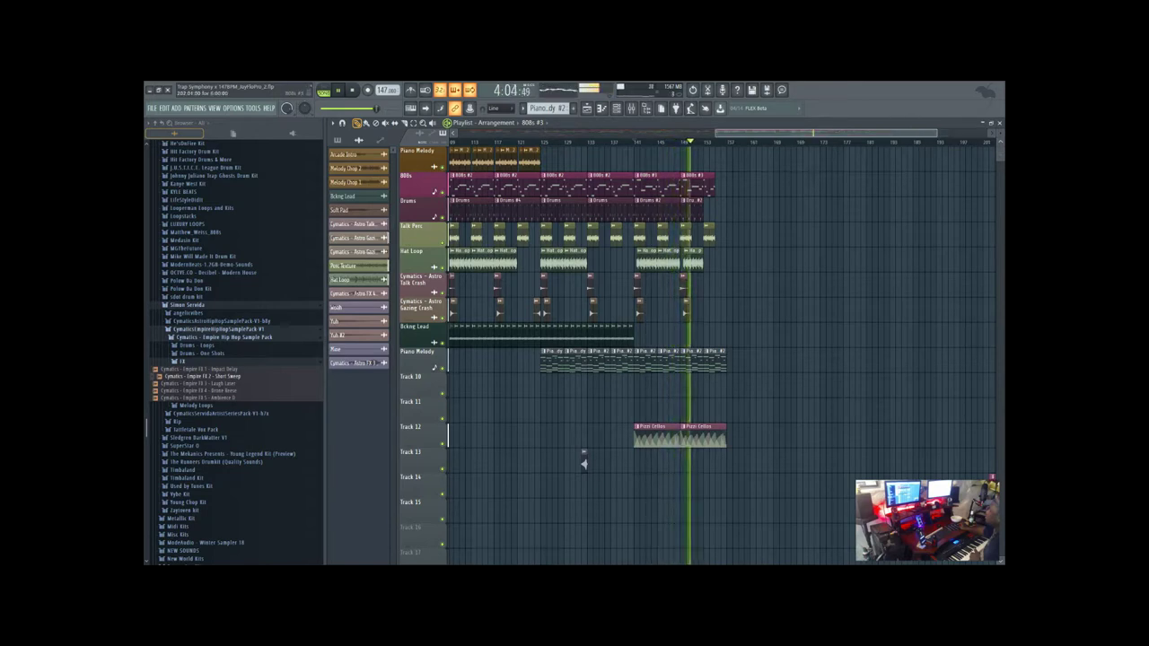
{"action": "left_click_drag", "start_coordinate": [782, 133], "coordinate": [751, 133]}
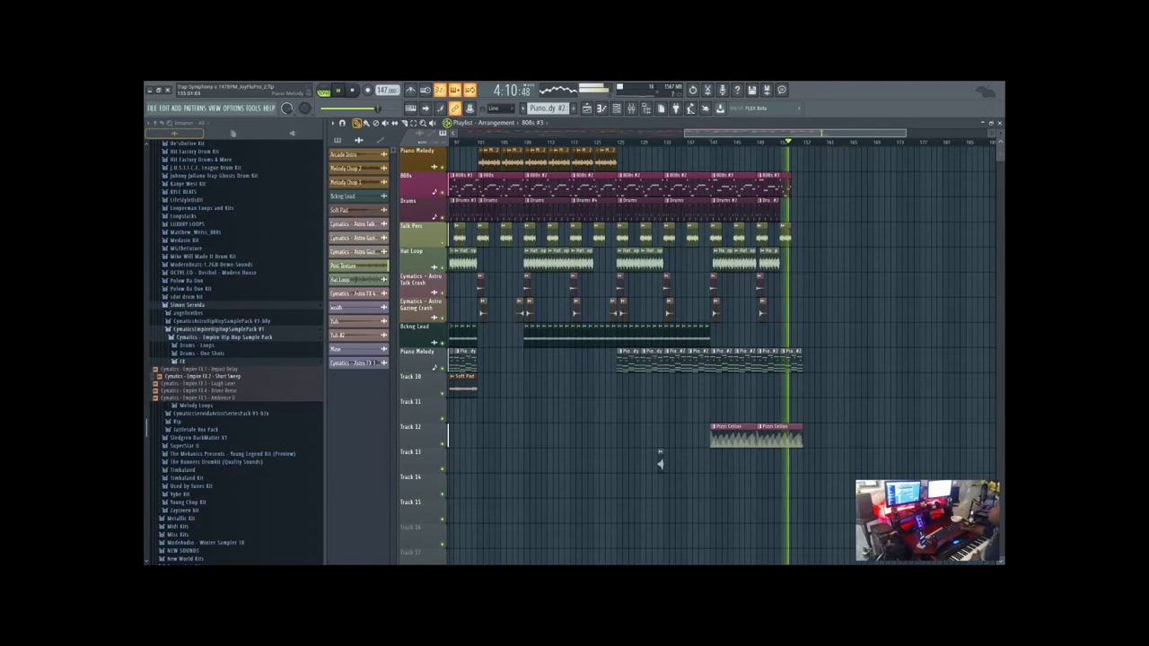